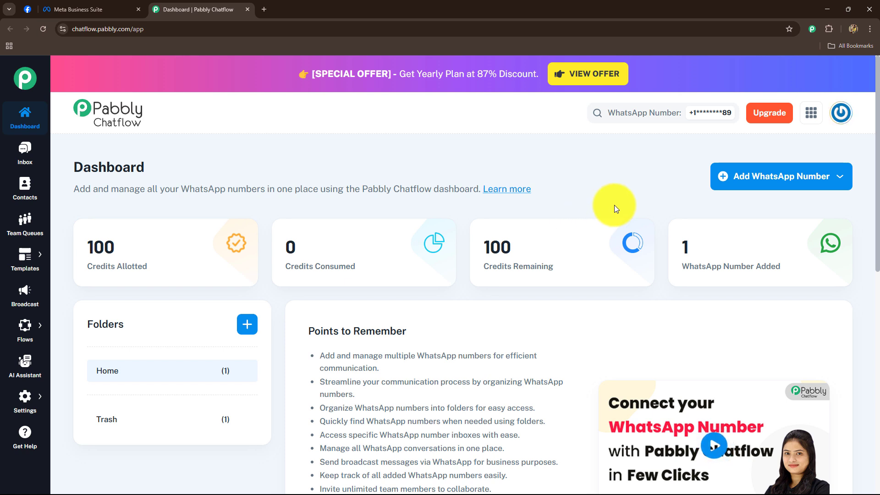
# Step: Check Pabbly's add-number options, then switch over to the Meta Business Suite tab
pyautogui.click(786, 177)
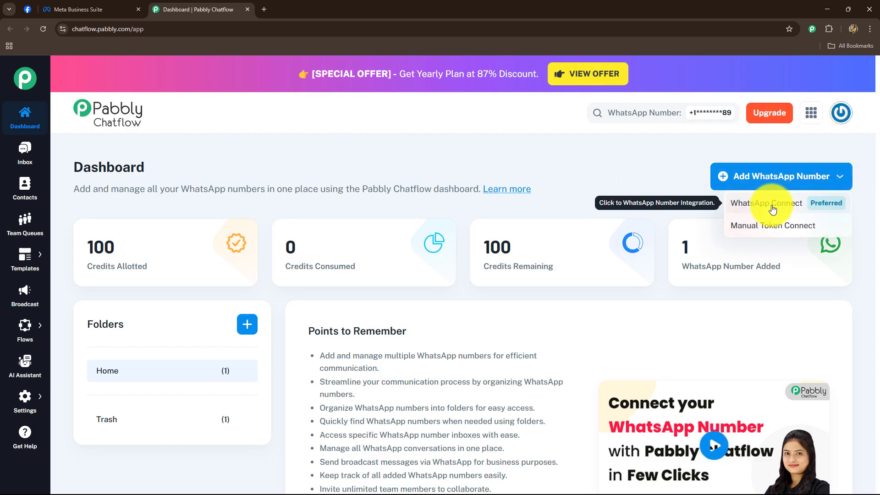
pyautogui.click(773, 208)
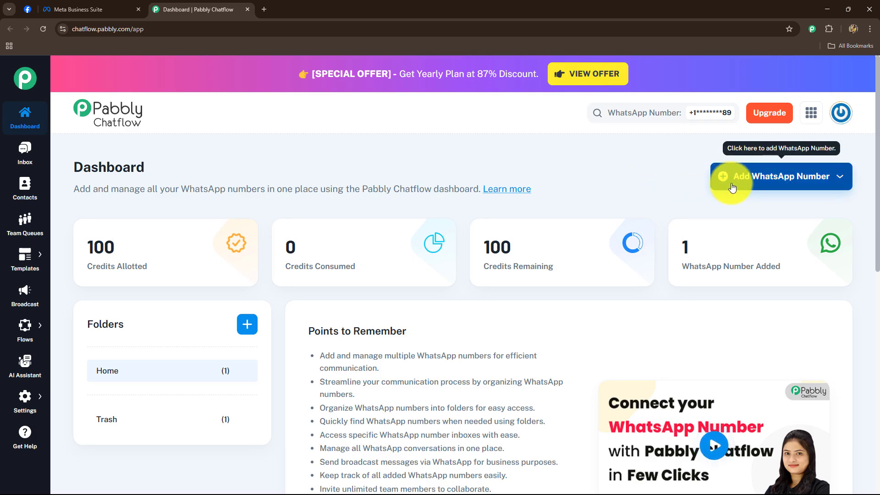
pyautogui.click(29, 9)
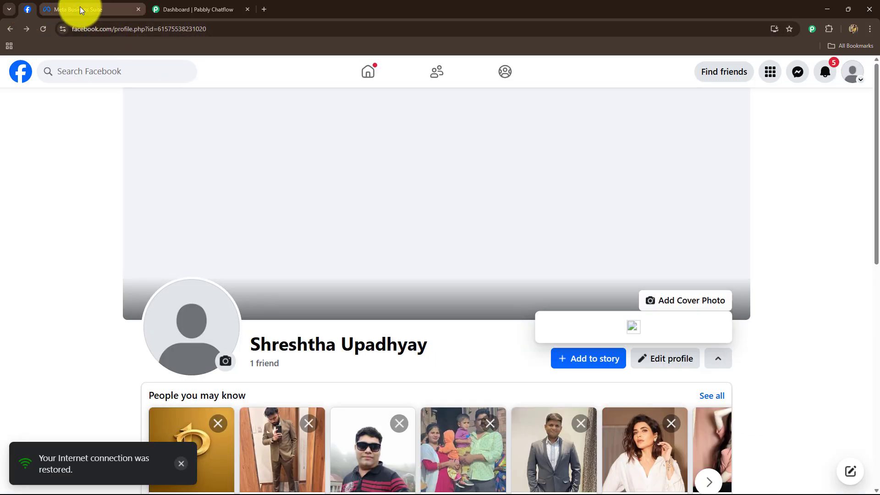
pyautogui.click(79, 8)
# Step: Navigate the AIFlow portfolio's Business info and People to its WhatsApp accounts list
pyautogui.moveTo(15, 134)
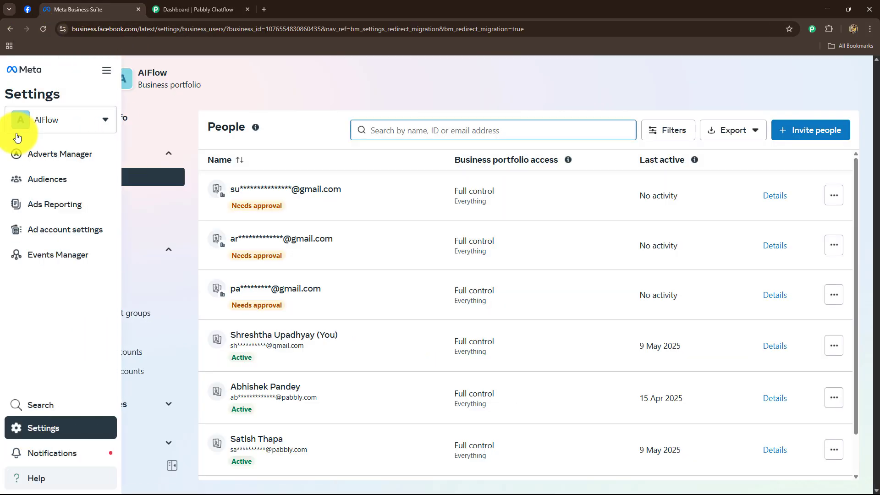
pyautogui.click(48, 131)
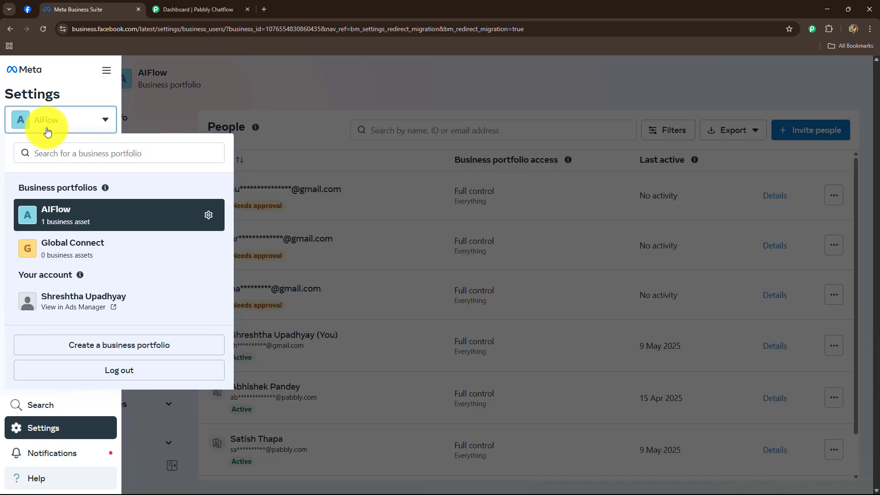
pyautogui.click(158, 128)
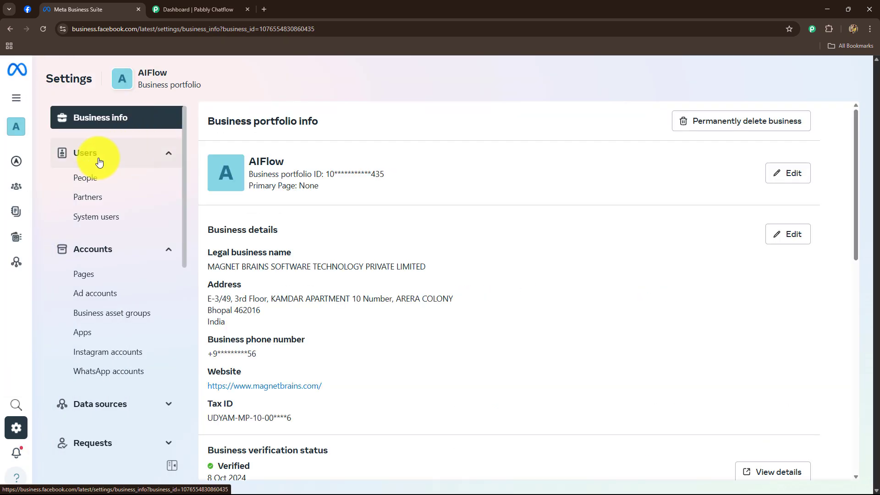
pyautogui.click(89, 178)
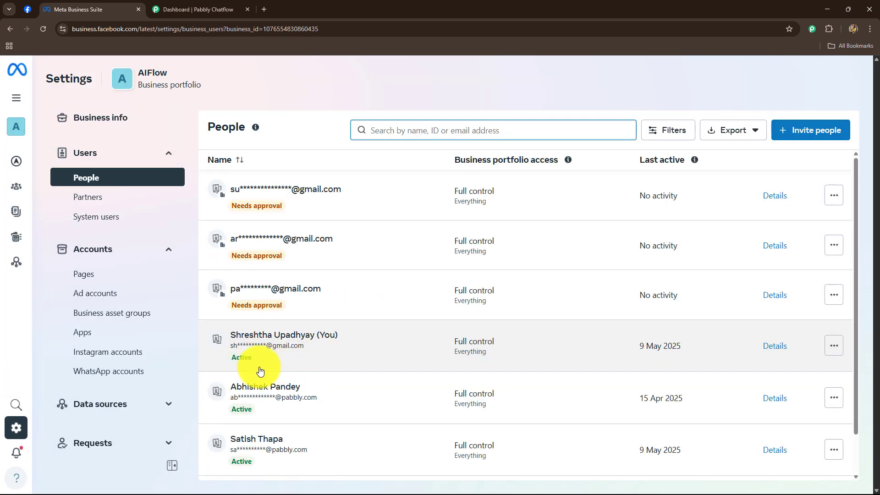
pyautogui.click(105, 372)
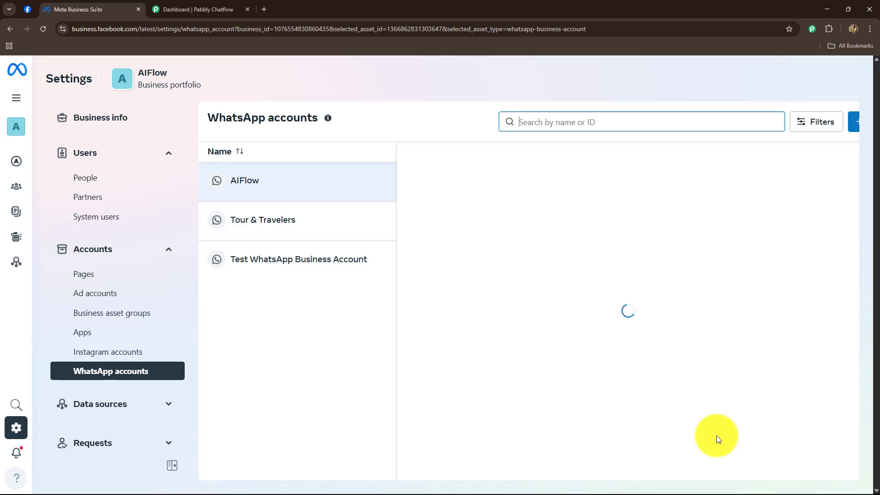
# Step: Open WhatsApp Manager's Phone numbers for AIFlow and check its display name review status
pyautogui.scroll(-3, 716, 436)
pyautogui.click(709, 459)
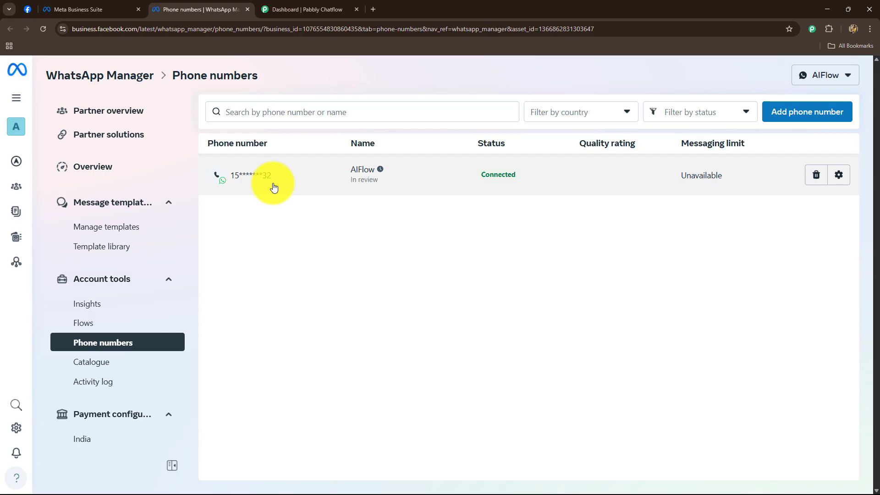
pyautogui.moveTo(360, 183)
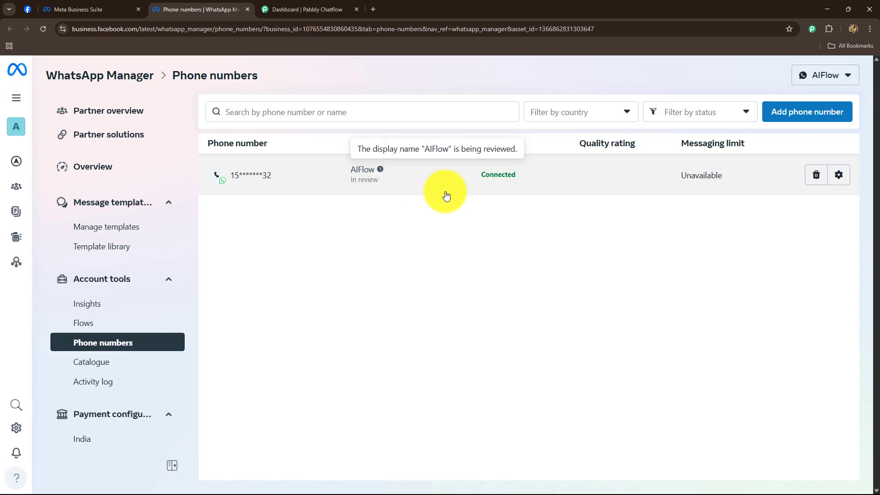
# Step: Back in Pabbly Chatflow, add a WhatsApp number via WhatsApp Connect into the Home folder
pyautogui.click(286, 5)
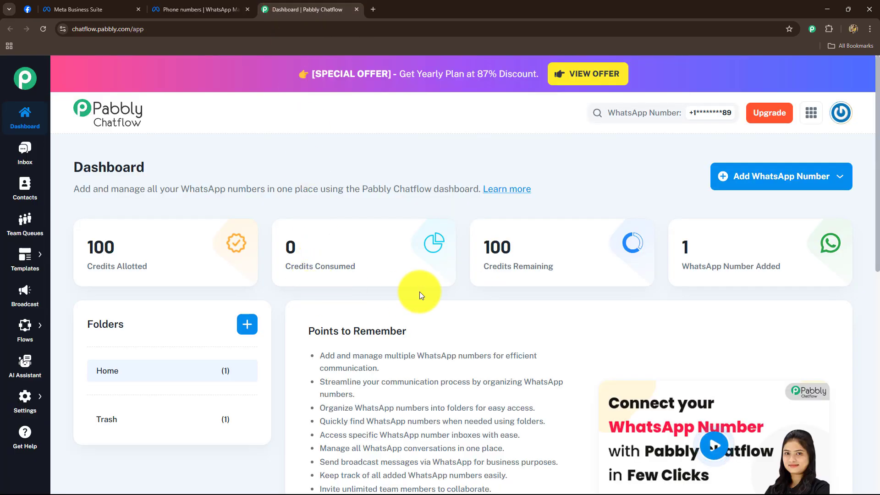
pyautogui.click(753, 184)
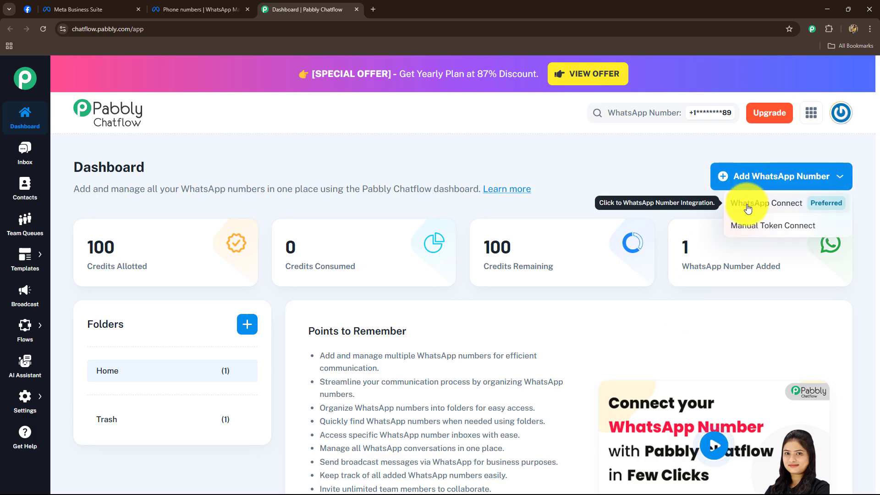
pyautogui.click(747, 206)
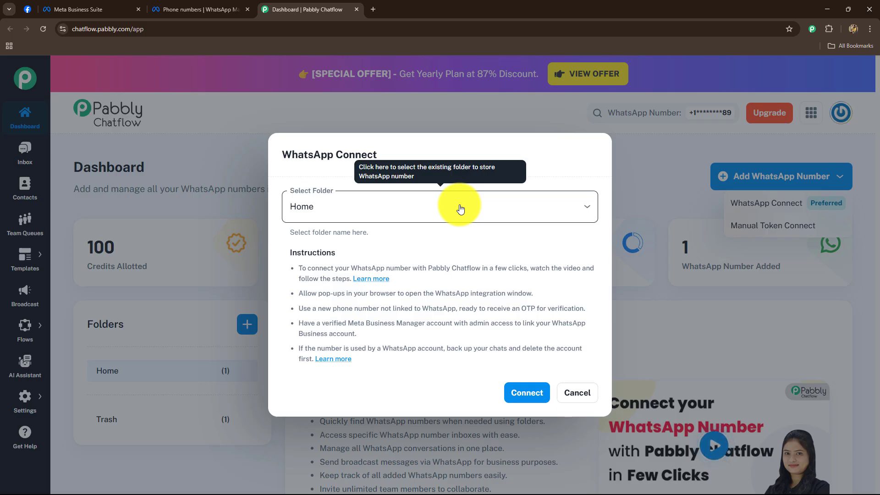
# Step: Start the Meta signup and continue as the signed-in Facebook account
pyautogui.click(526, 394)
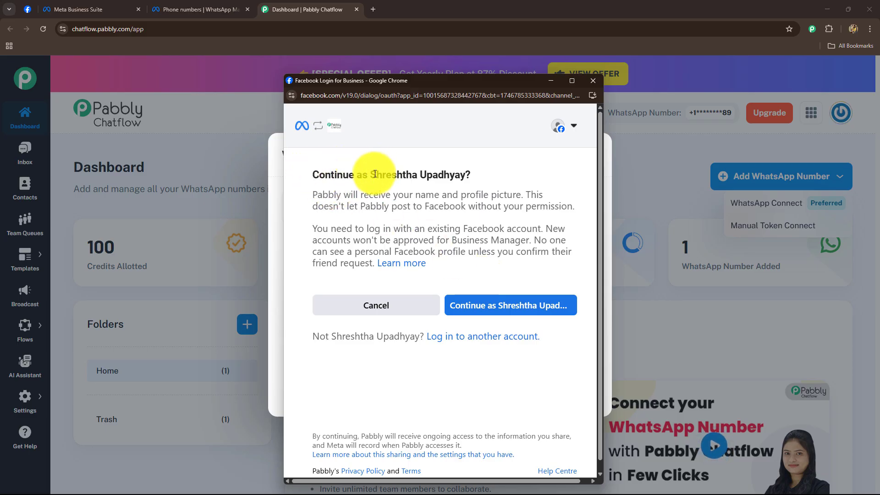
pyautogui.moveTo(369, 175); pyautogui.dragTo(470, 175)
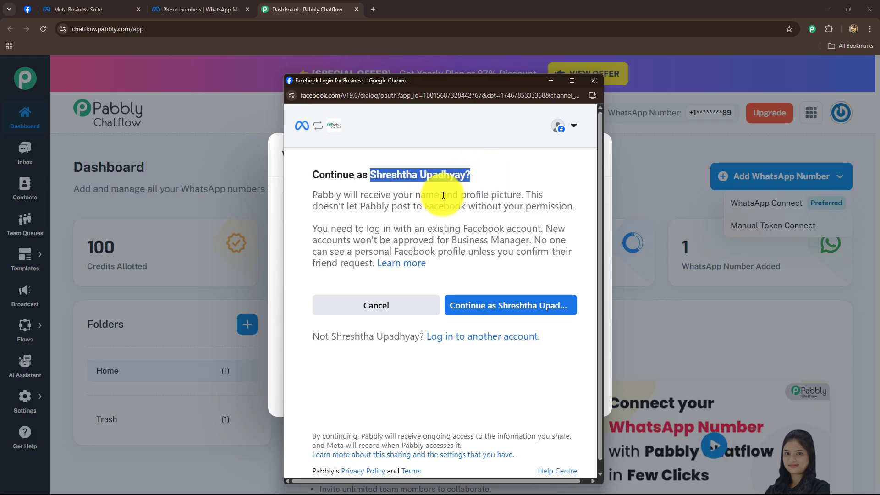
pyautogui.click(486, 312)
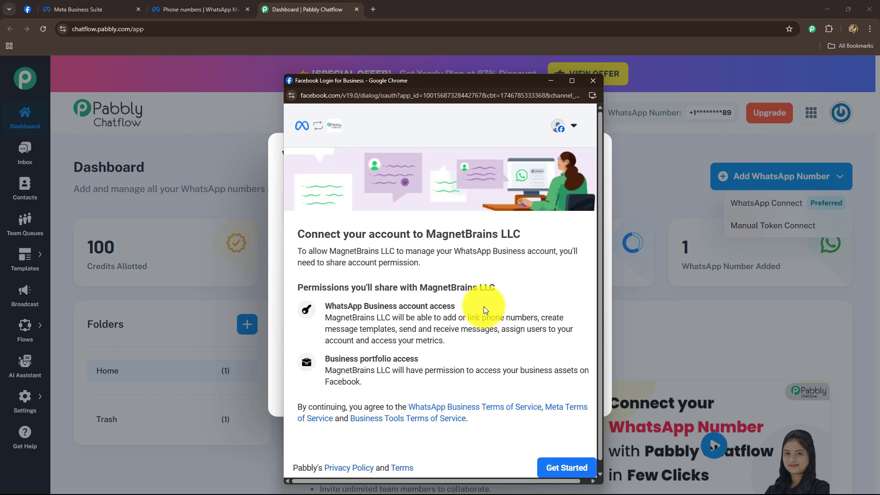
# Step: Review the permissions shared with the company and accept them with Get Started
pyautogui.moveTo(297, 234); pyautogui.dragTo(530, 236)
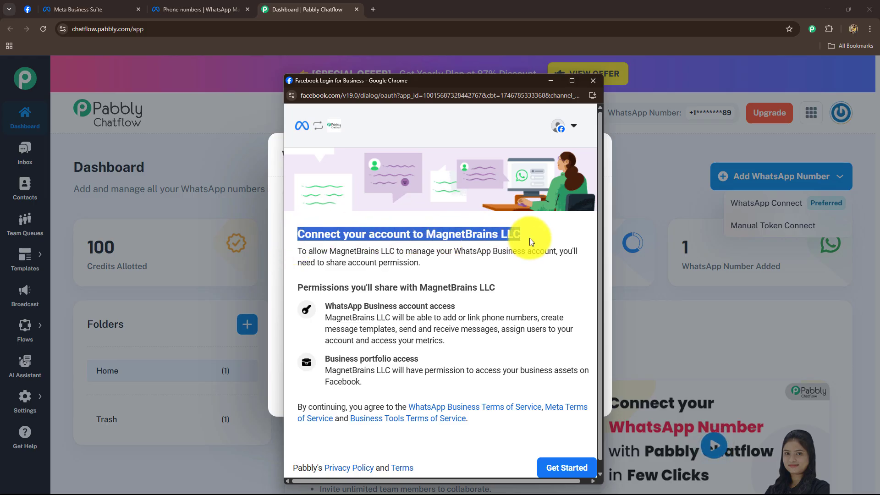
pyautogui.click(340, 254)
pyautogui.moveTo(339, 255); pyautogui.dragTo(375, 252)
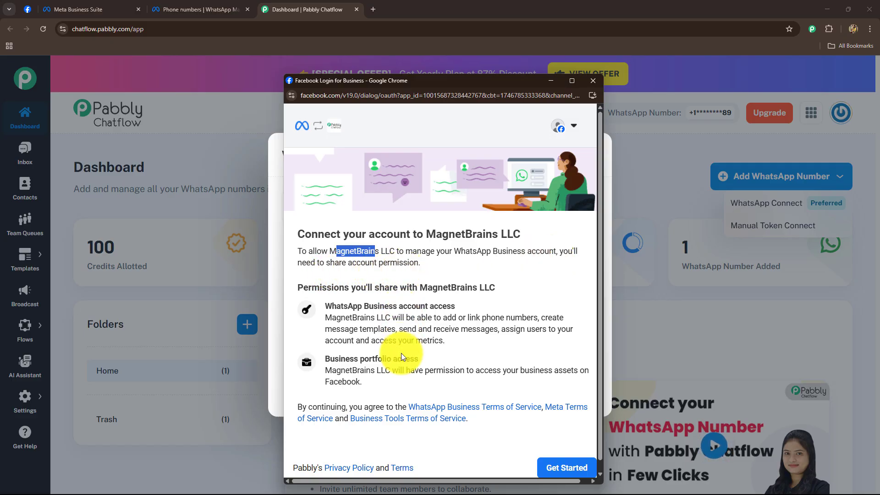
pyautogui.moveTo(297, 287); pyautogui.dragTo(515, 406)
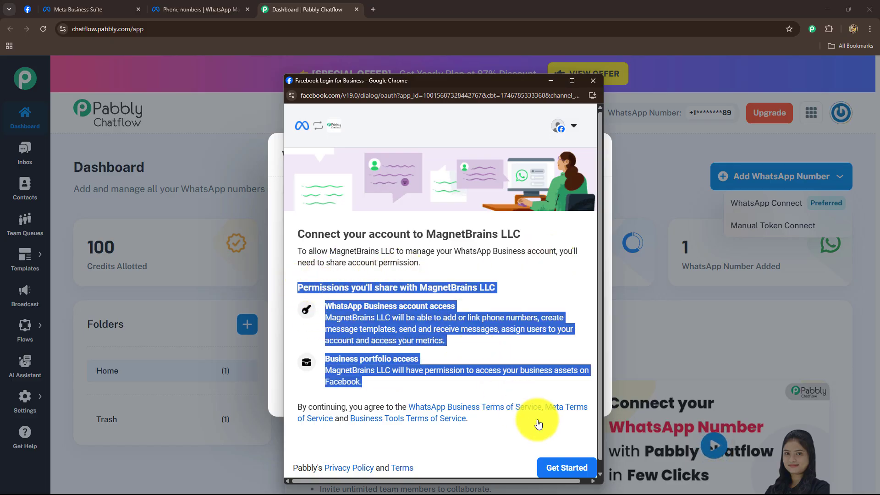
pyautogui.click(569, 470)
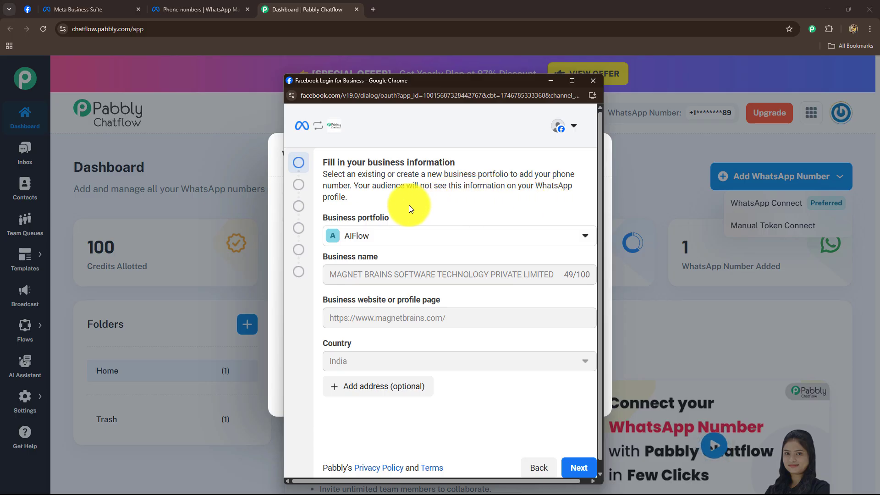
# Step: Set the business portfolio and confirm the prefilled details (MAGNET BRAINS, website, India)
pyautogui.scroll(-1, 410, 209)
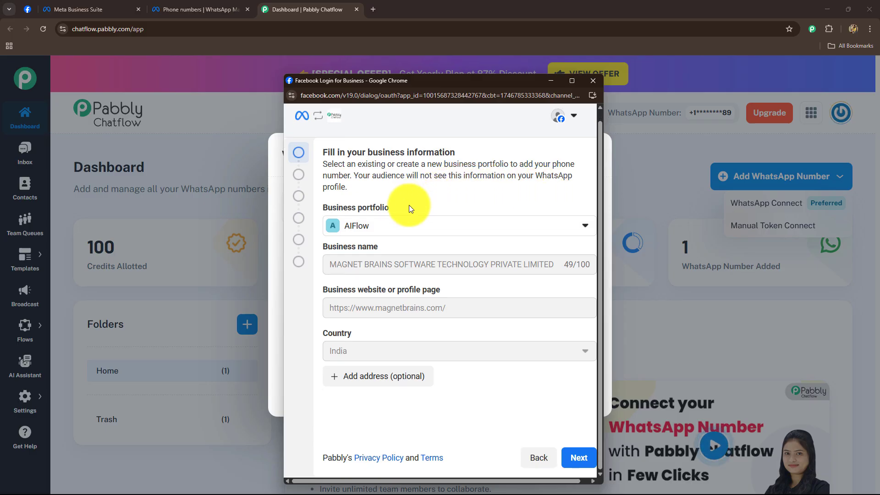
pyautogui.click(378, 228)
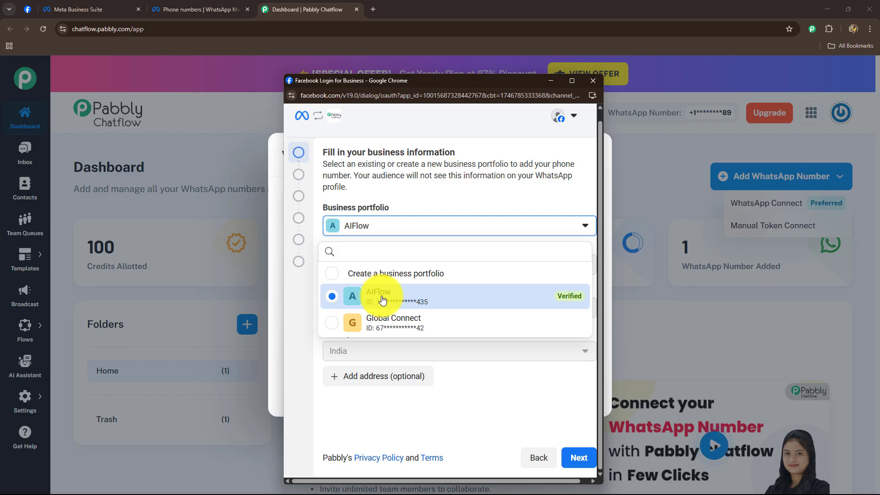
pyautogui.click(330, 277)
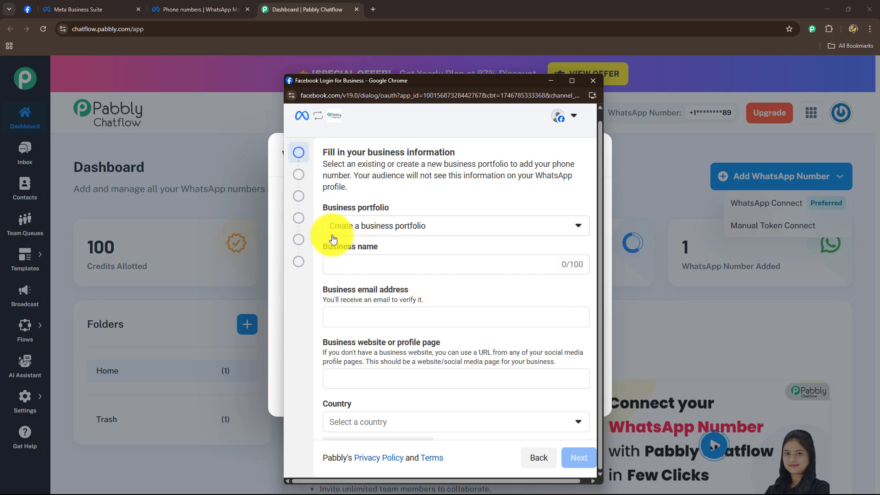
pyautogui.scroll(-1, 367, 263)
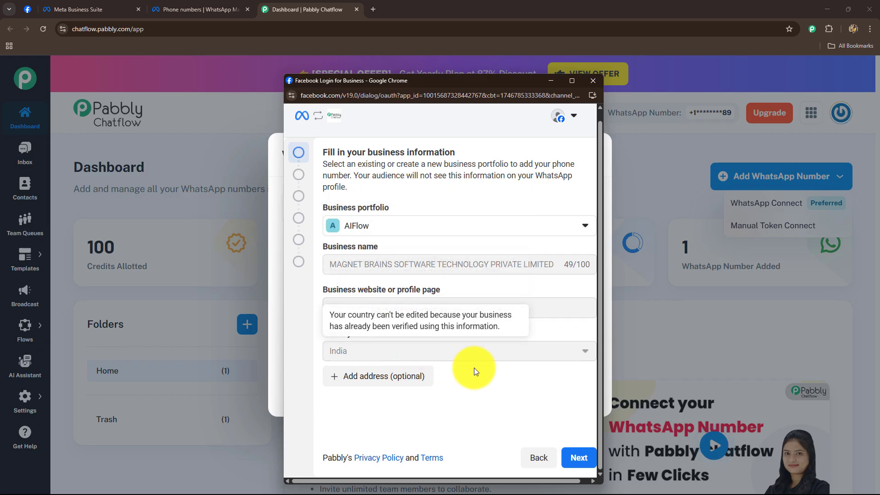
pyautogui.click(578, 459)
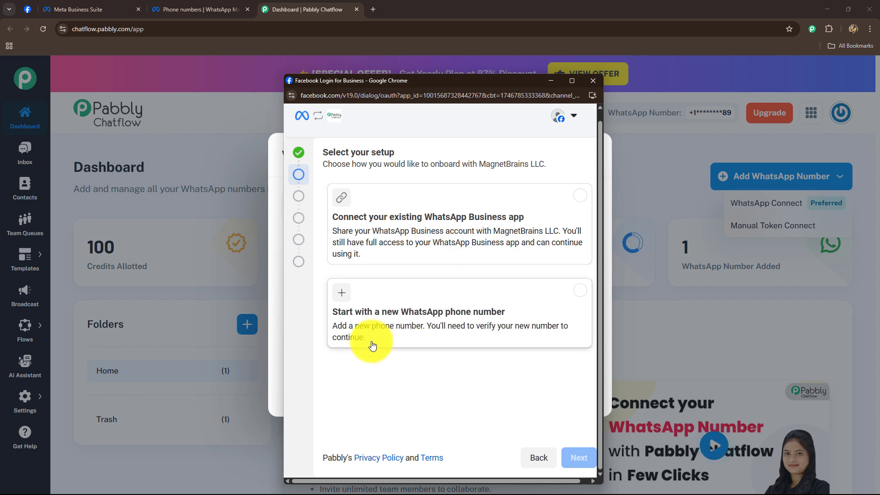
# Step: Choose a new WhatsApp phone number and select 'Create a WhatsApp Business account'
pyautogui.click(579, 292)
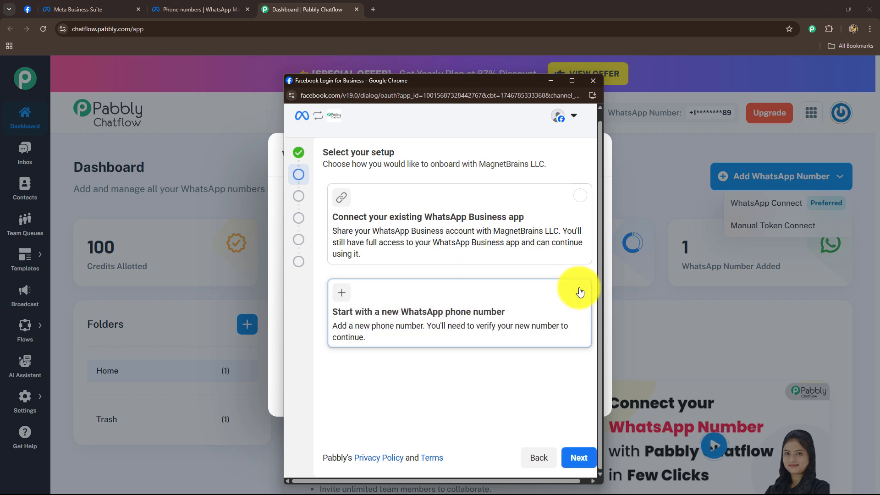
pyautogui.click(571, 446)
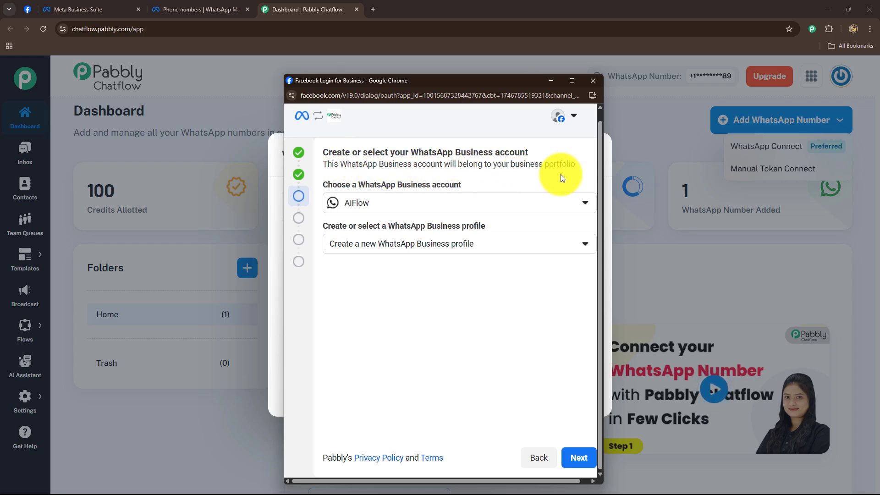
pyautogui.click(441, 204)
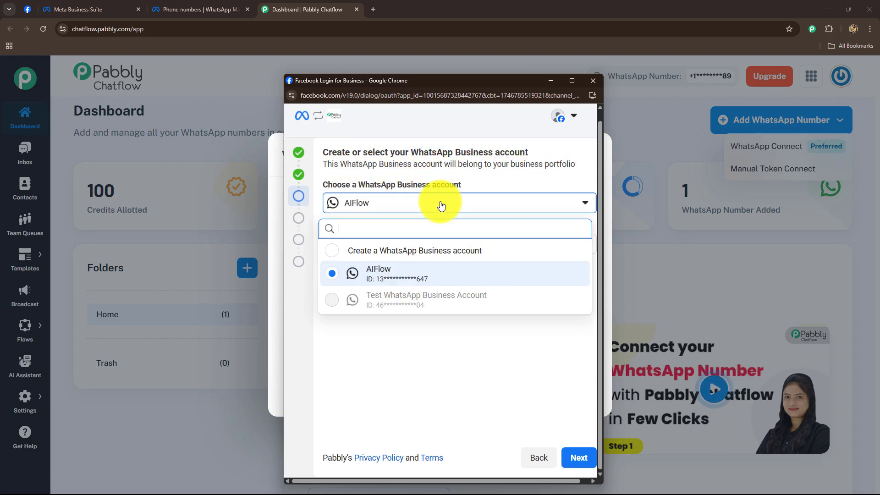
pyautogui.click(394, 280)
pyautogui.click(344, 244)
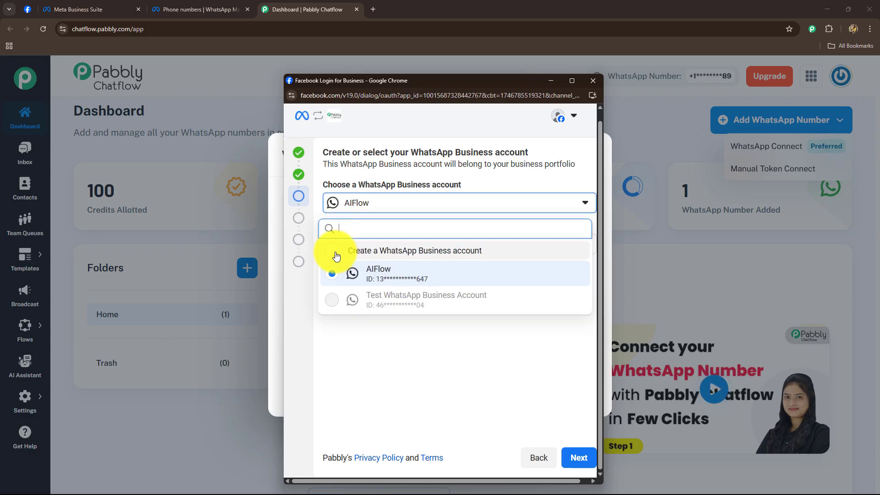
pyautogui.click(337, 253)
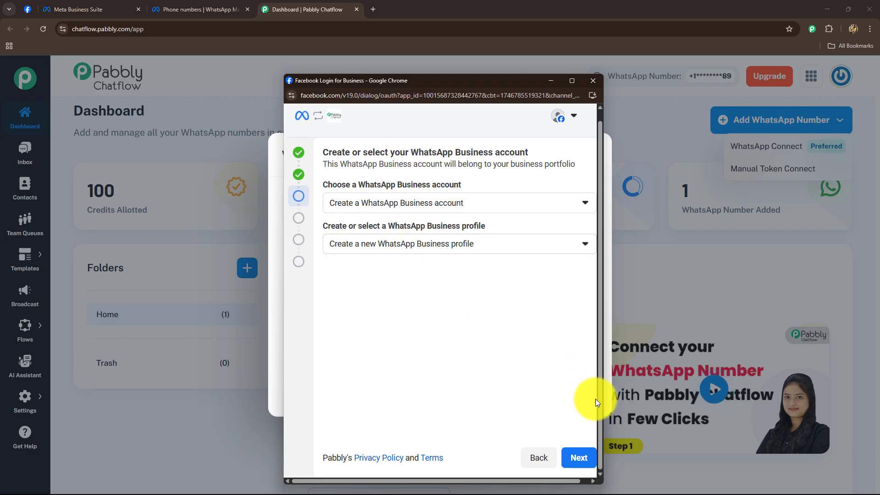
# Step: Paste the display name AIFlow as the account name and pick category Professional services
pyautogui.click(579, 457)
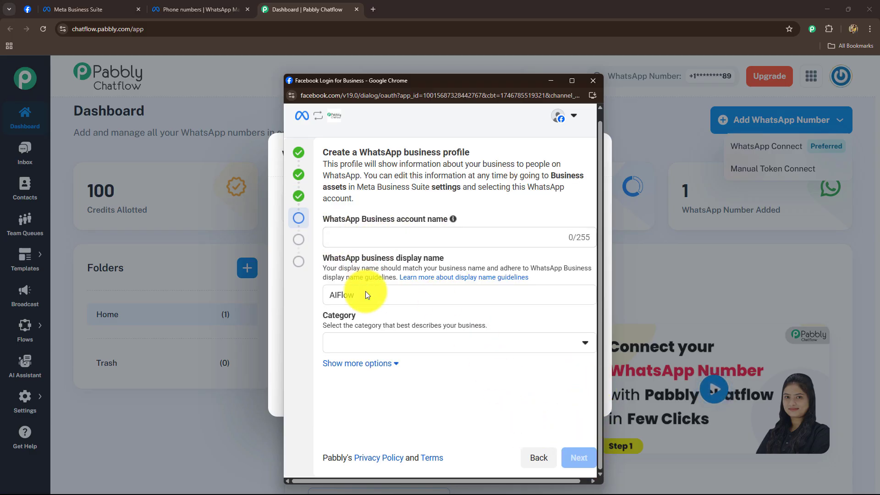
pyautogui.moveTo(365, 294); pyautogui.dragTo(327, 301)
pyautogui.hotkey('ctrl', 'c')
pyautogui.click(350, 235)
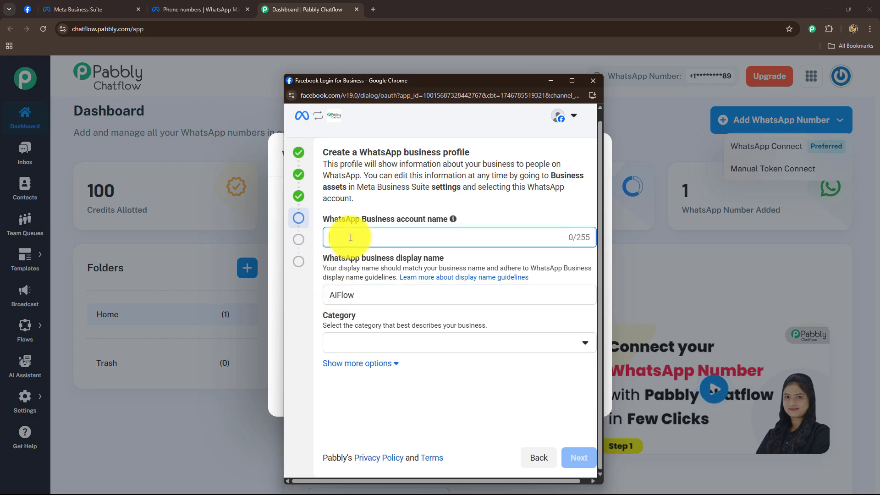
pyautogui.hotkey('ctrl', 'v')
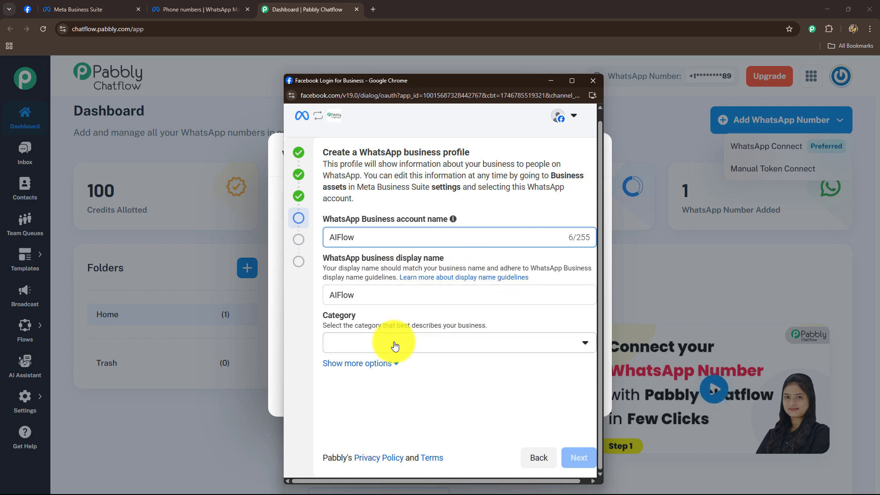
pyautogui.click(392, 343)
pyautogui.scroll(-5, 412, 270)
pyautogui.click(393, 261)
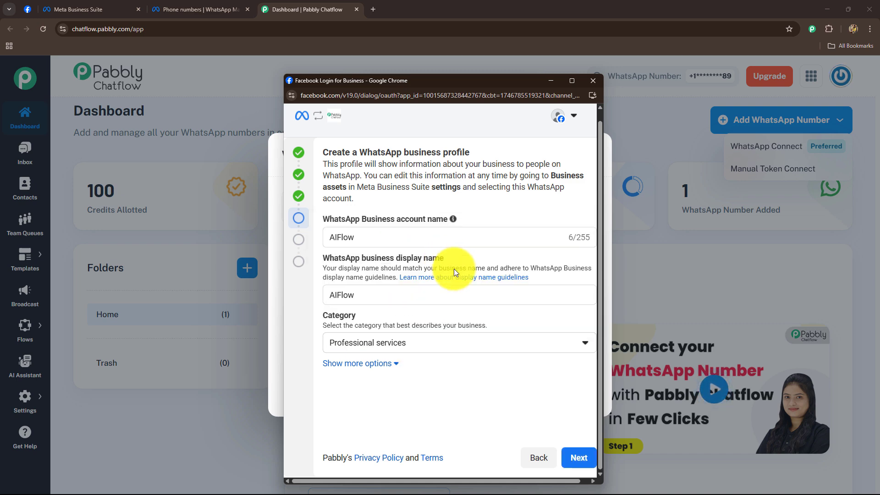
pyautogui.click(580, 456)
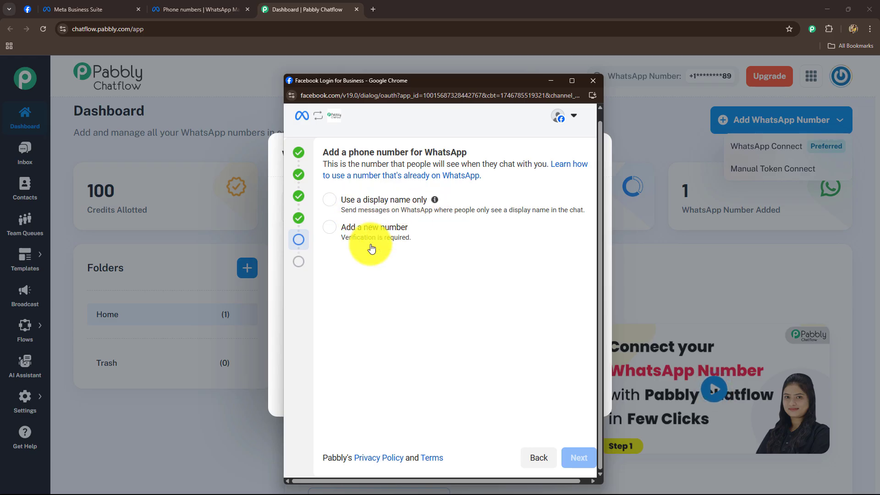
# Step: Pick 'Add a new number', go back two steps, and reselect AIFlow as the account
pyautogui.click(331, 228)
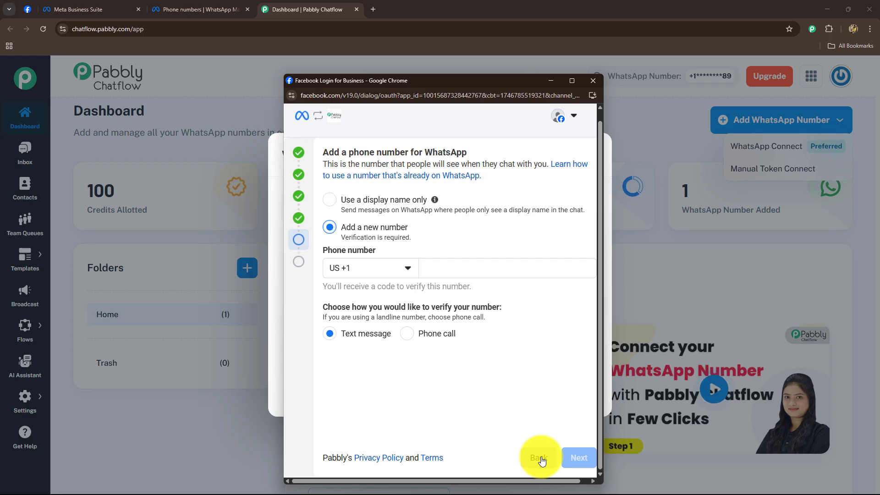
pyautogui.click(539, 457)
pyautogui.click(540, 458)
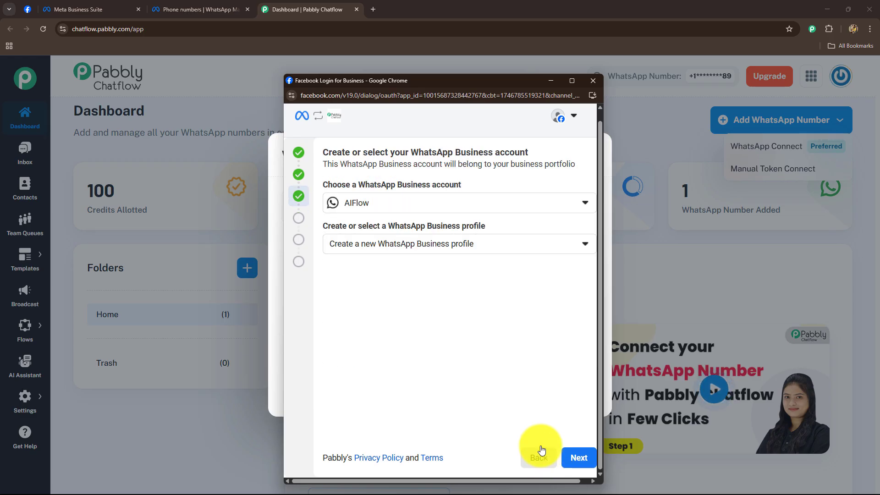
pyautogui.click(392, 207)
pyautogui.click(370, 367)
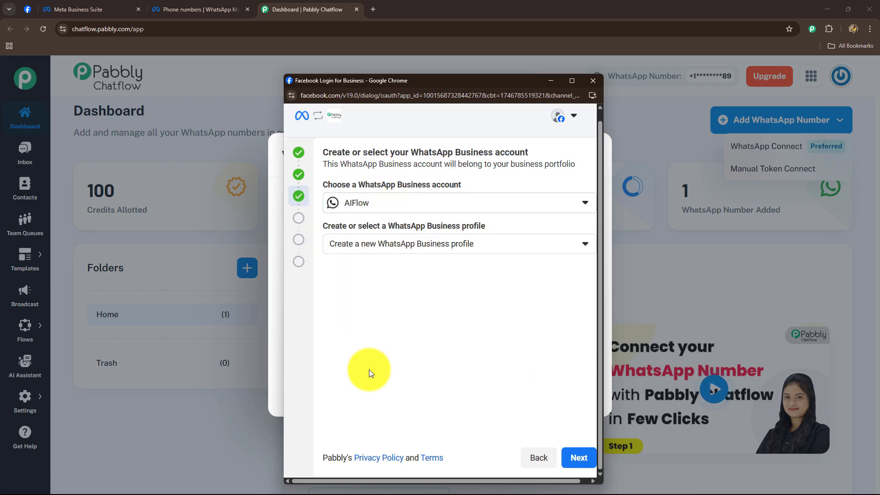
# Step: Review Pabbly's catalogue and WhatsApp account permissions, then approve the access request
pyautogui.click(573, 457)
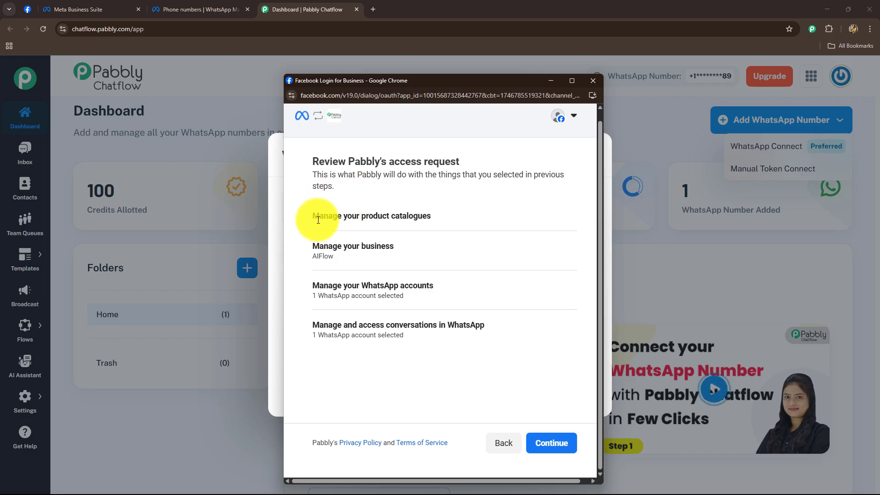
pyautogui.moveTo(319, 216); pyautogui.dragTo(485, 227)
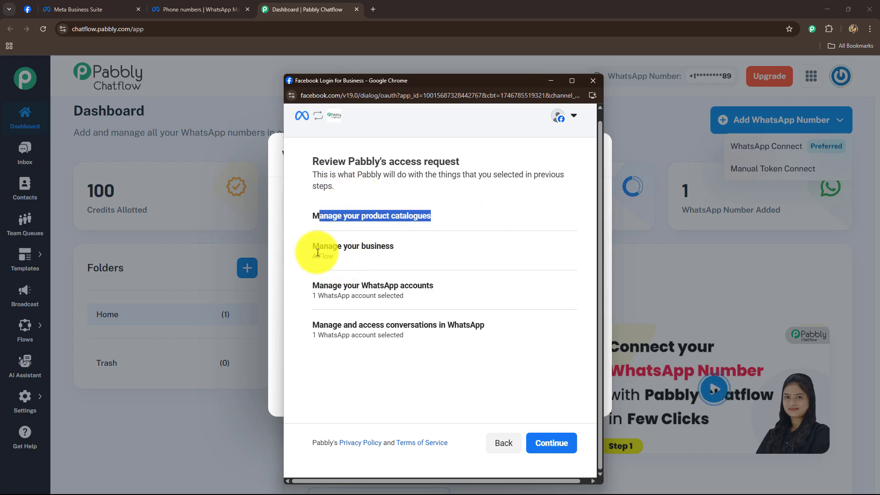
pyautogui.moveTo(313, 280); pyautogui.dragTo(434, 287)
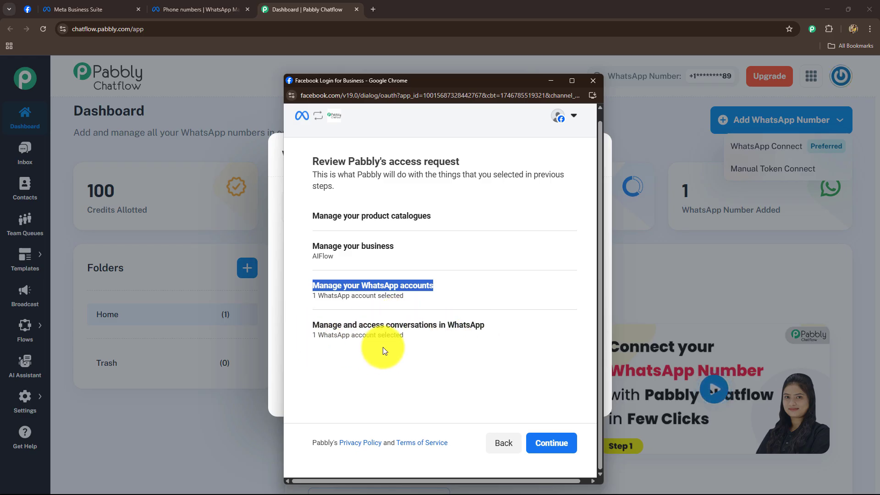
pyautogui.click(541, 445)
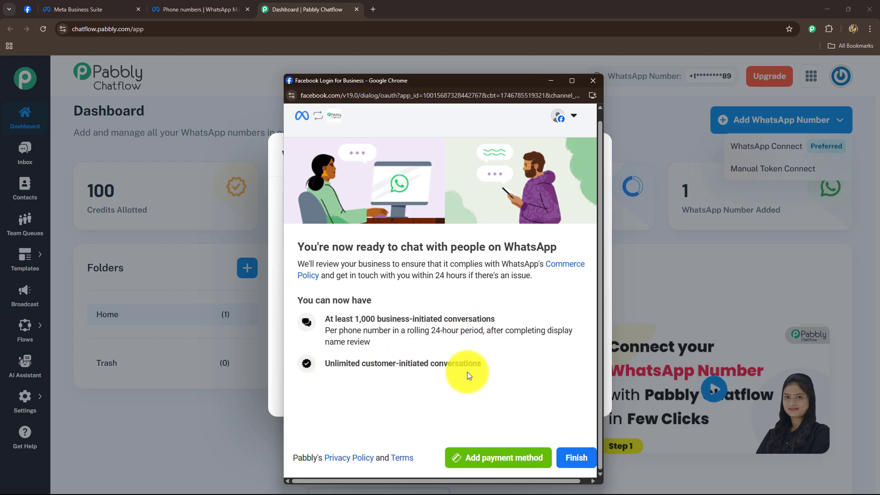
# Step: Finish the signup, view the Home folder's numbers, and open the AIFlow inbox
pyautogui.click(573, 457)
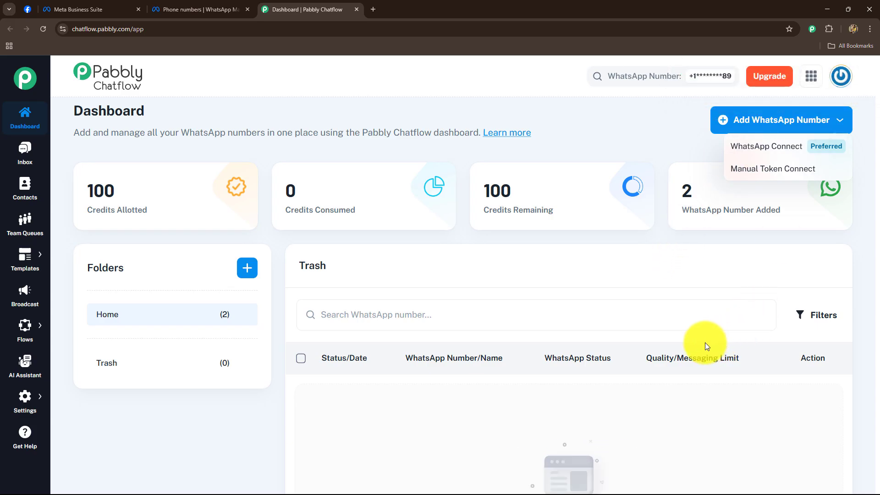
pyautogui.click(701, 166)
pyautogui.scroll(-3, 344, 324)
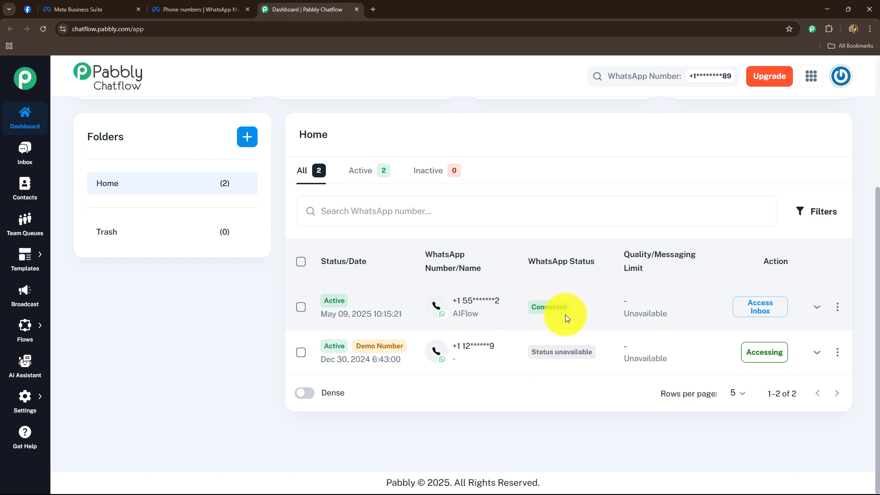
pyautogui.click(772, 312)
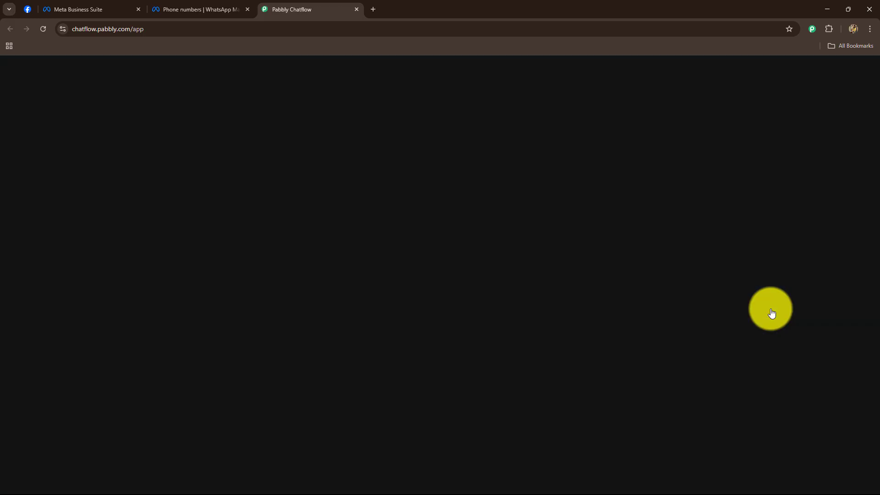